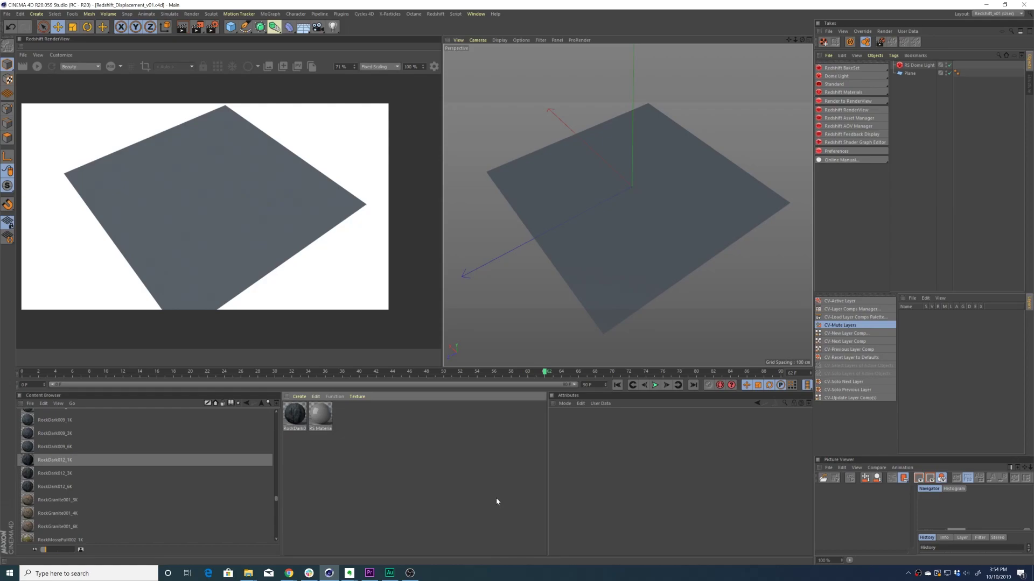
Add a Redshift Object tag to the Plane and assign it the RS Material
{"action": "left_click", "coordinate": [909, 73]}
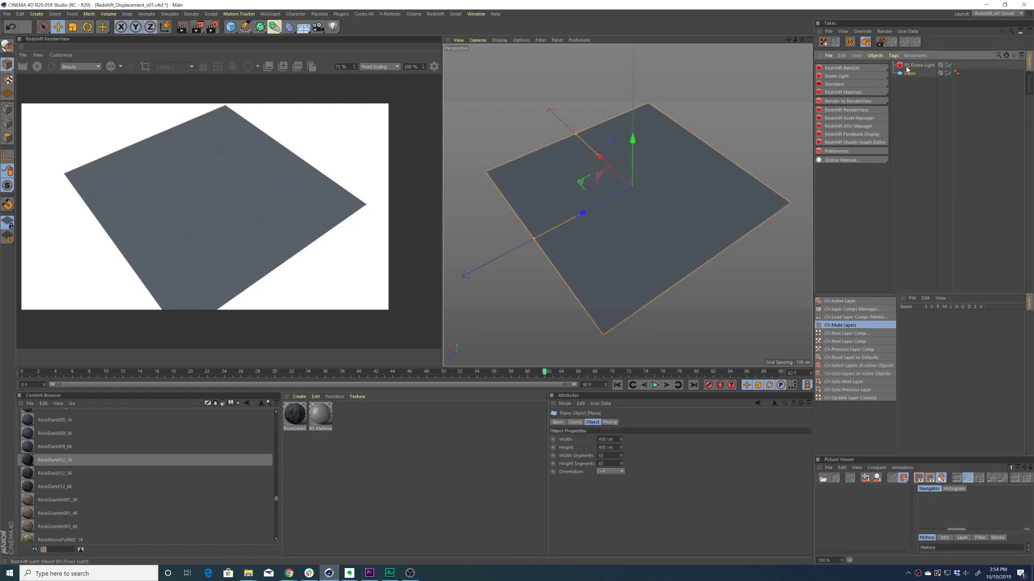
{"action": "left_click", "coordinate": [896, 58]}
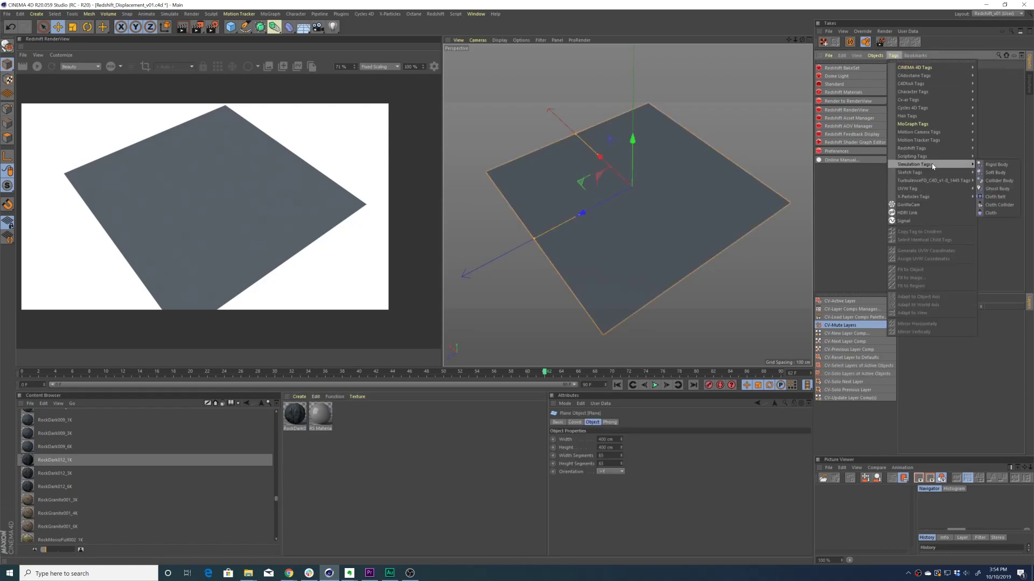
{"action": "mouse_move", "coordinate": [941, 155]}
{"action": "left_click", "coordinate": [996, 151]}
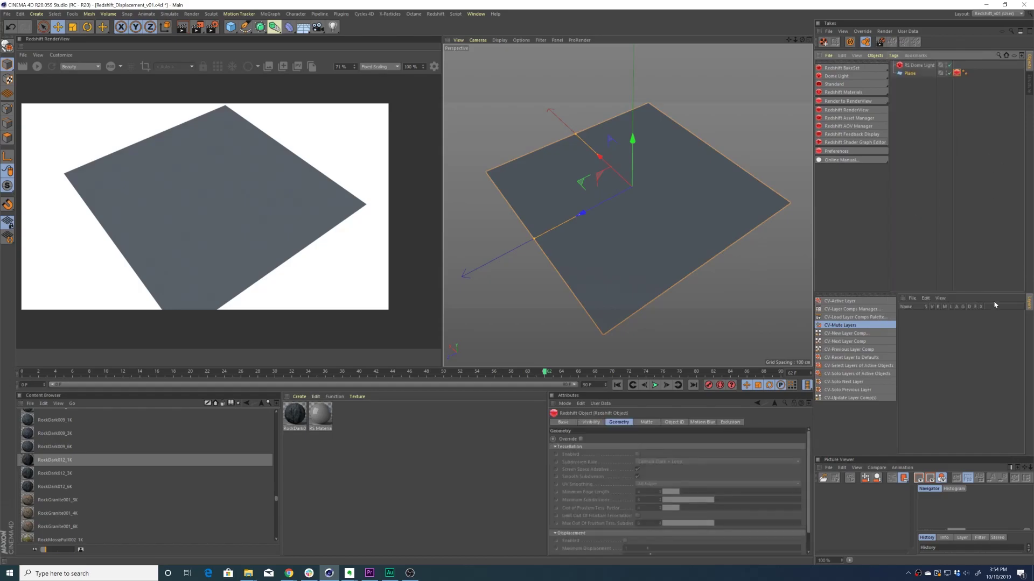
{"action": "left_click", "coordinate": [978, 164]}
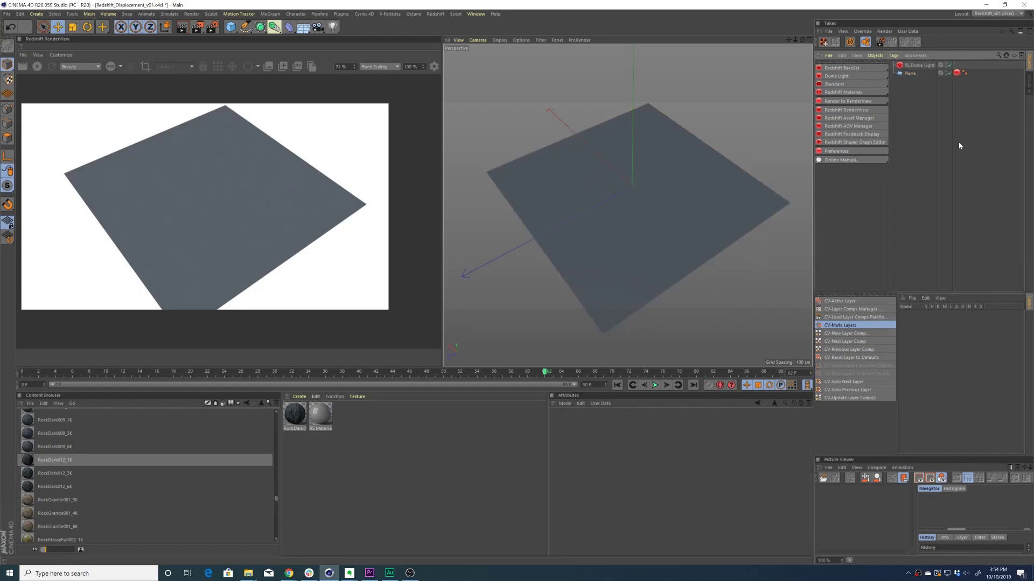
{"action": "left_click_drag", "start_coordinate": [323, 415], "coordinate": [919, 74]}
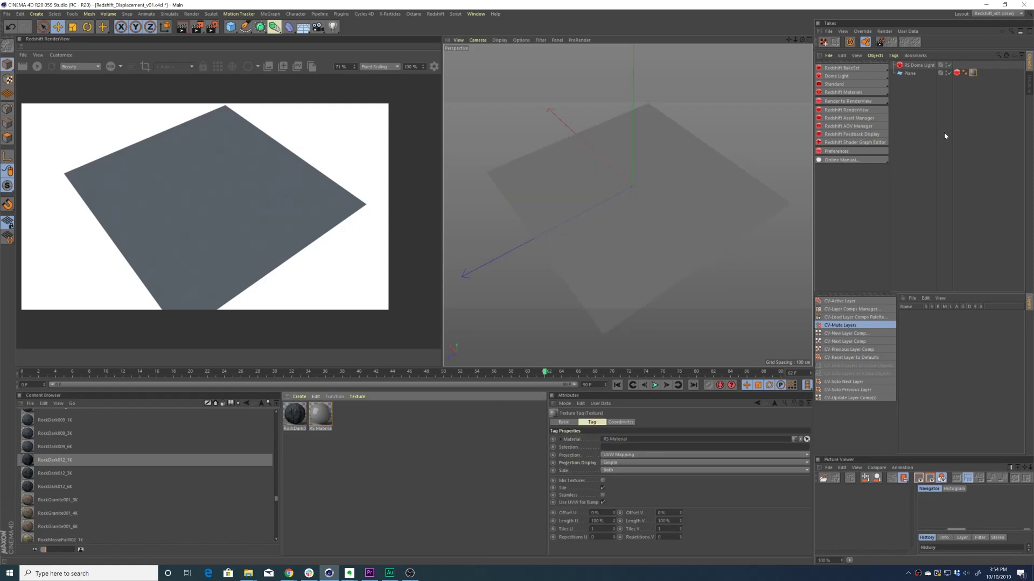
Open the RS Material's shader graph and inspect the C4D Shader, Noise, RS Texture and RS Displacement nodes
{"action": "left_click", "coordinate": [321, 415]}
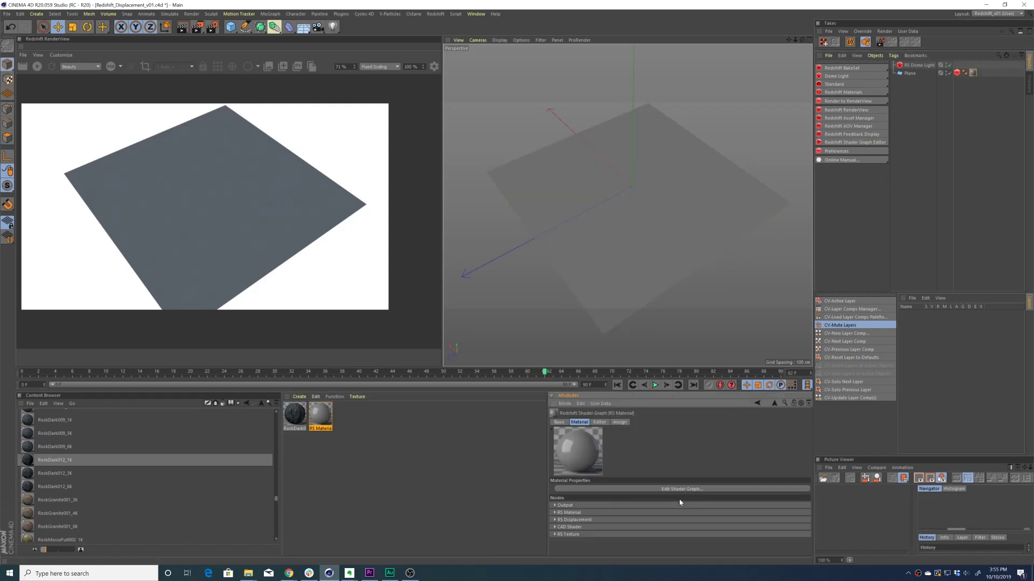
{"action": "left_click", "coordinate": [691, 490]}
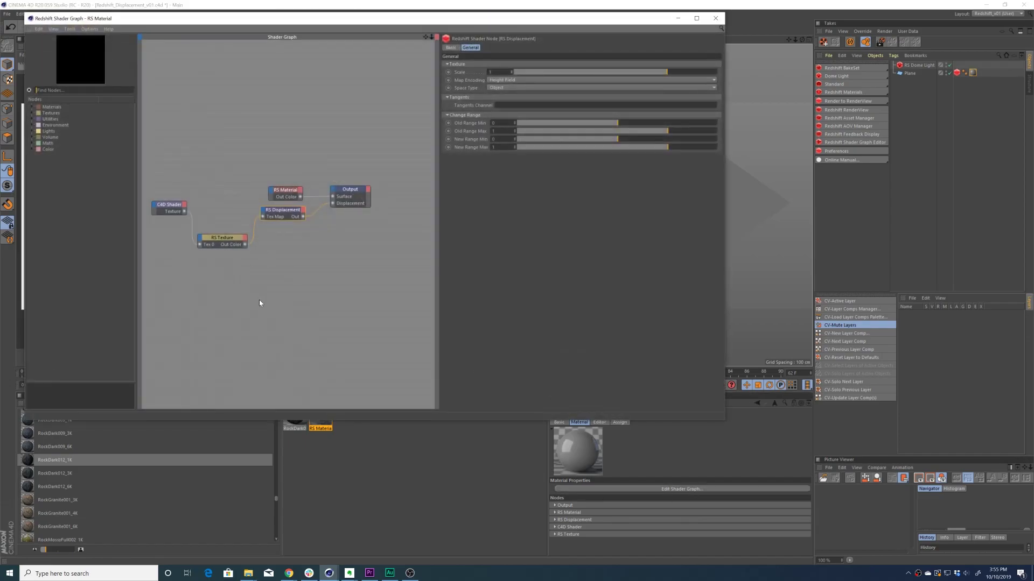
{"action": "left_click", "coordinate": [260, 302]}
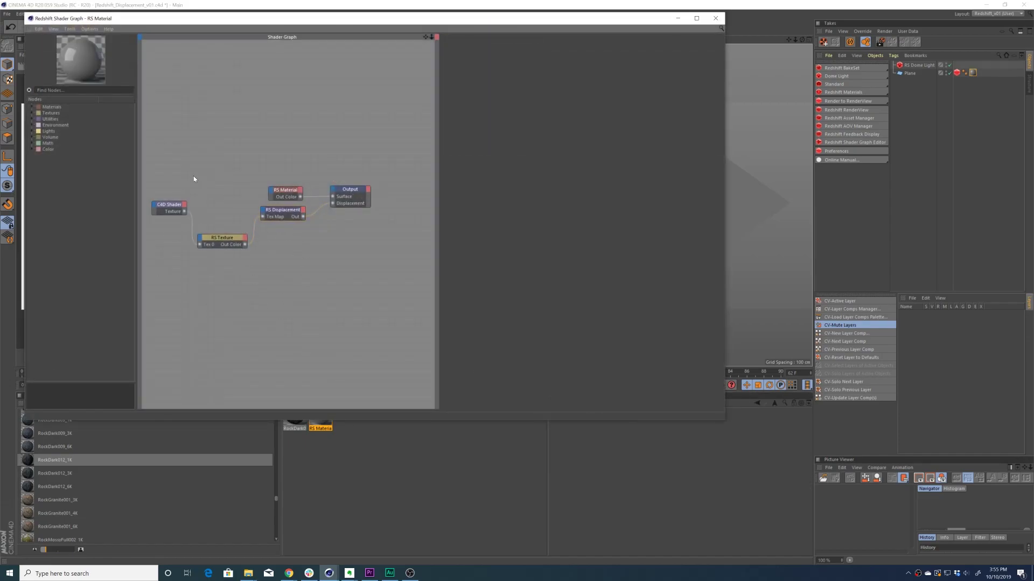
{"action": "left_click", "coordinate": [169, 208]}
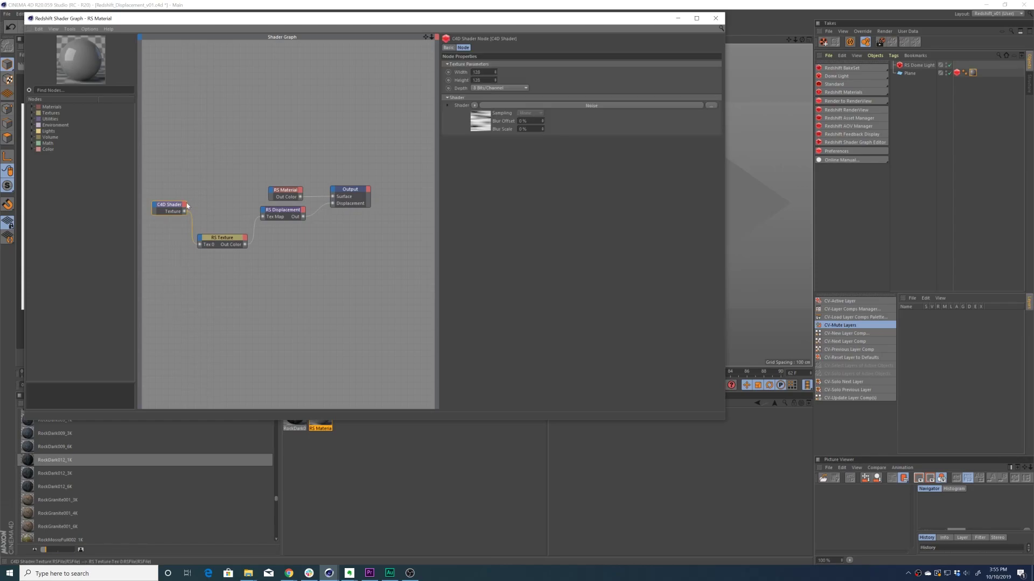
{"action": "left_click", "coordinate": [204, 213]}
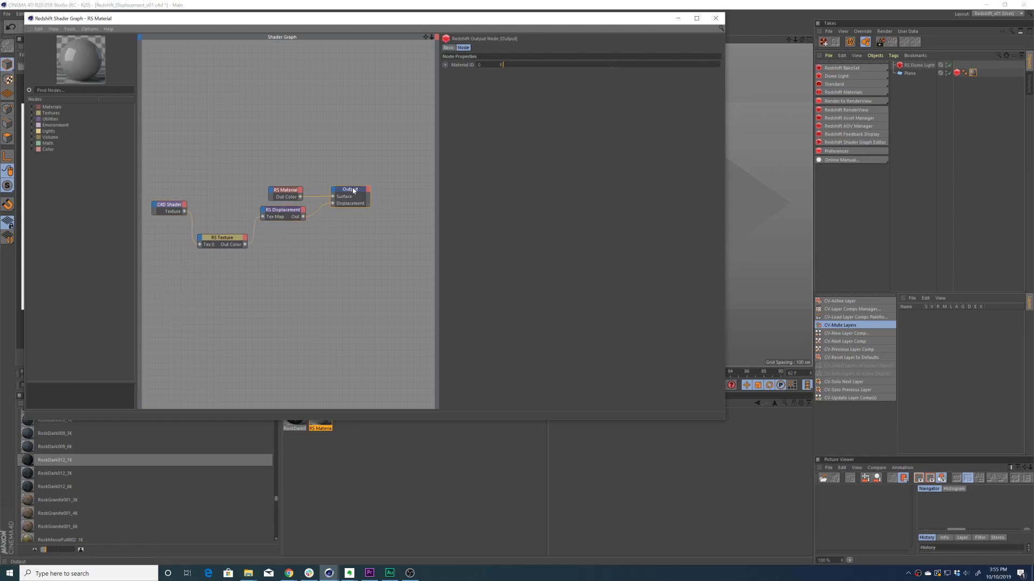
{"action": "left_click_drag", "start_coordinate": [164, 253], "coordinate": [158, 296]}
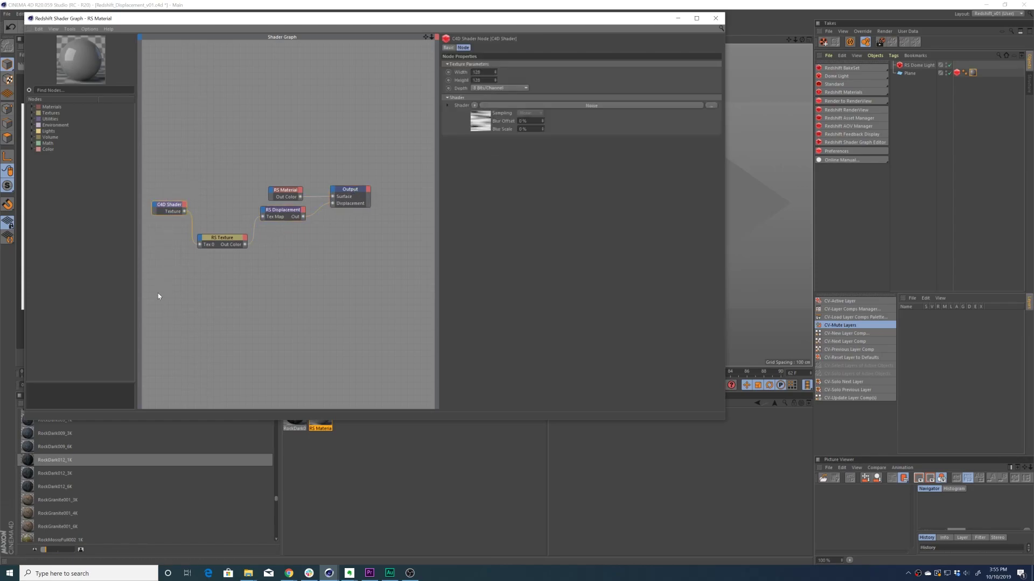
{"action": "left_click", "coordinate": [447, 105]}
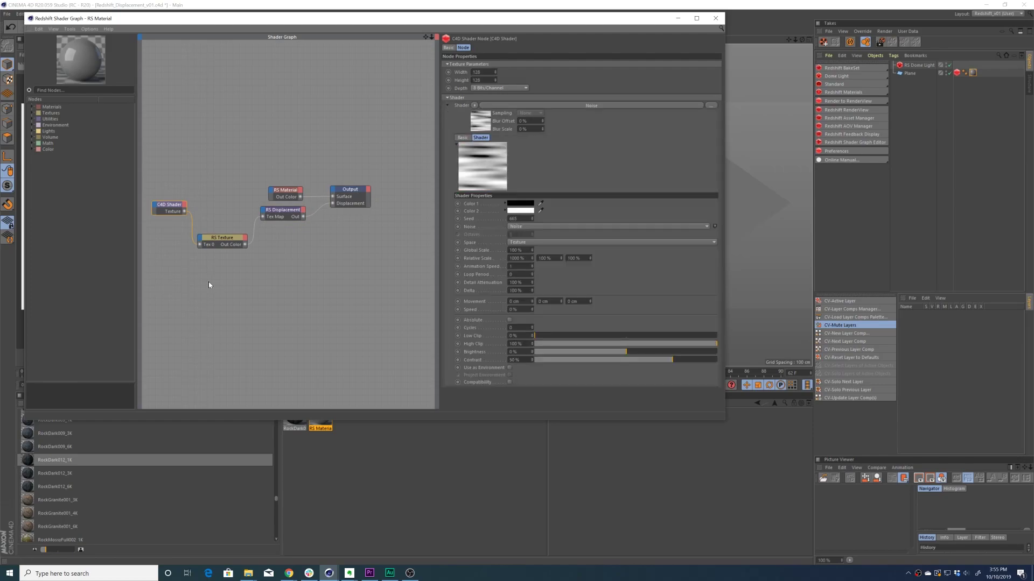
{"action": "left_click_drag", "start_coordinate": [231, 216], "coordinate": [232, 336]}
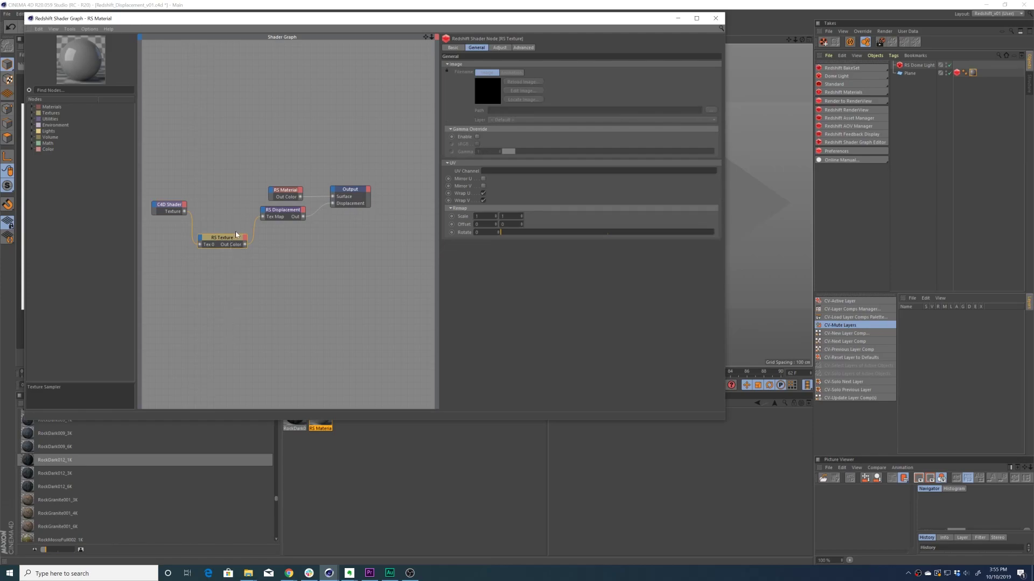
{"action": "left_click", "coordinate": [274, 217]}
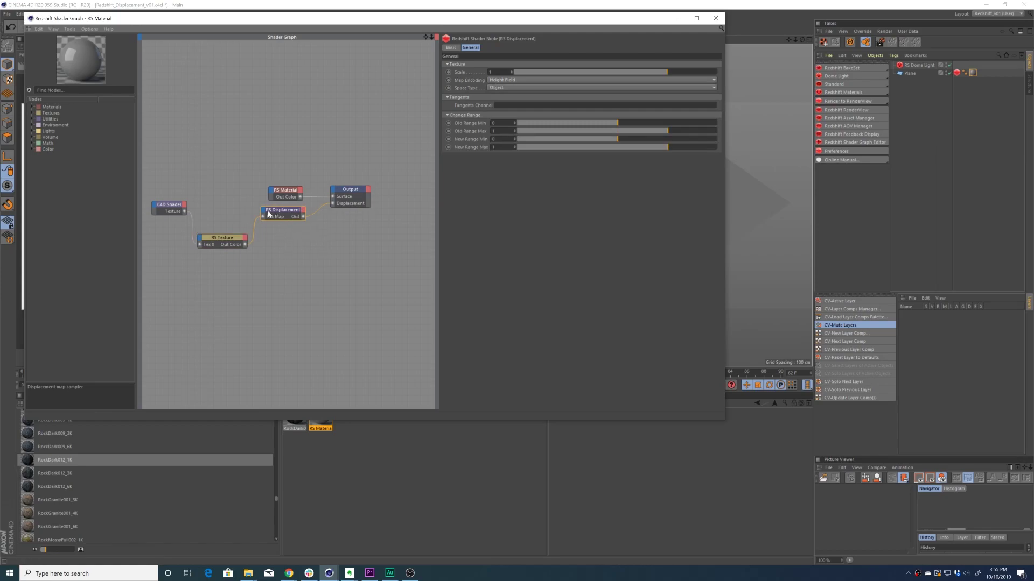
Wire RS Texture's Out Color into RS Displacement's Tex Map, then check the Output node
{"action": "left_click_drag", "start_coordinate": [238, 269], "coordinate": [263, 213]}
{"action": "mouse_move", "coordinate": [280, 221]}
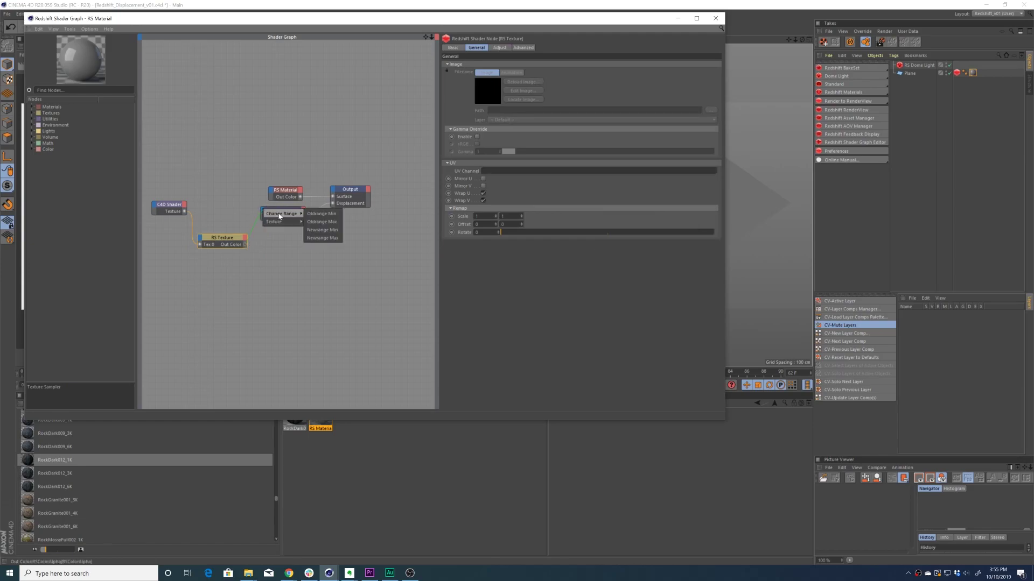
{"action": "left_click", "coordinate": [323, 222]}
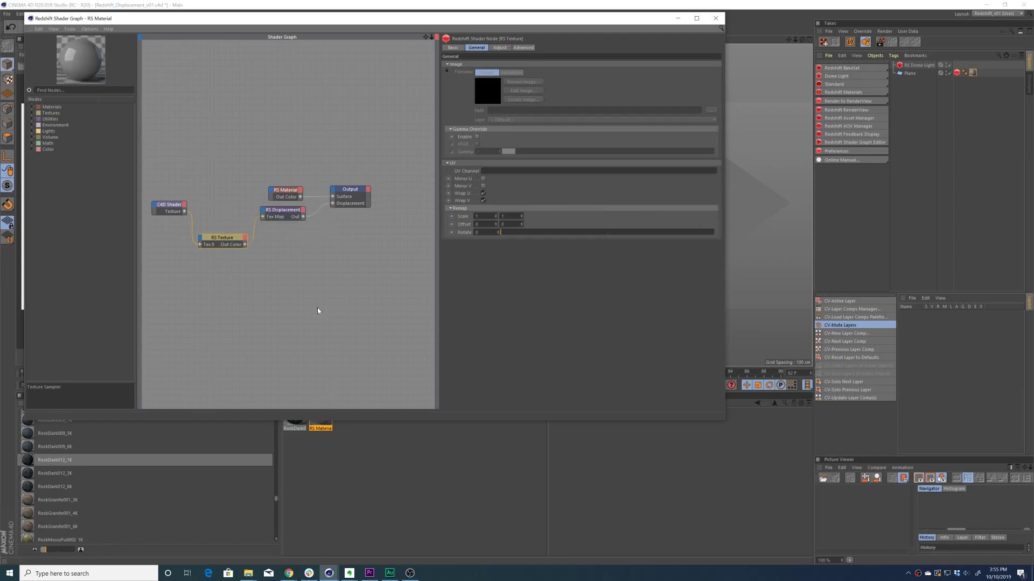
{"action": "left_click", "coordinate": [298, 218]}
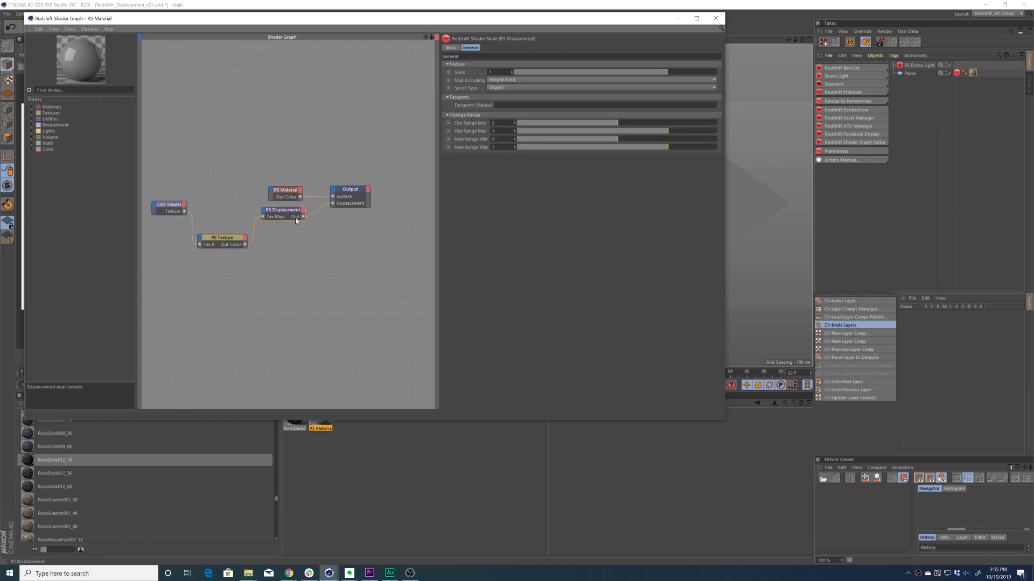
{"action": "left_click", "coordinate": [363, 193]}
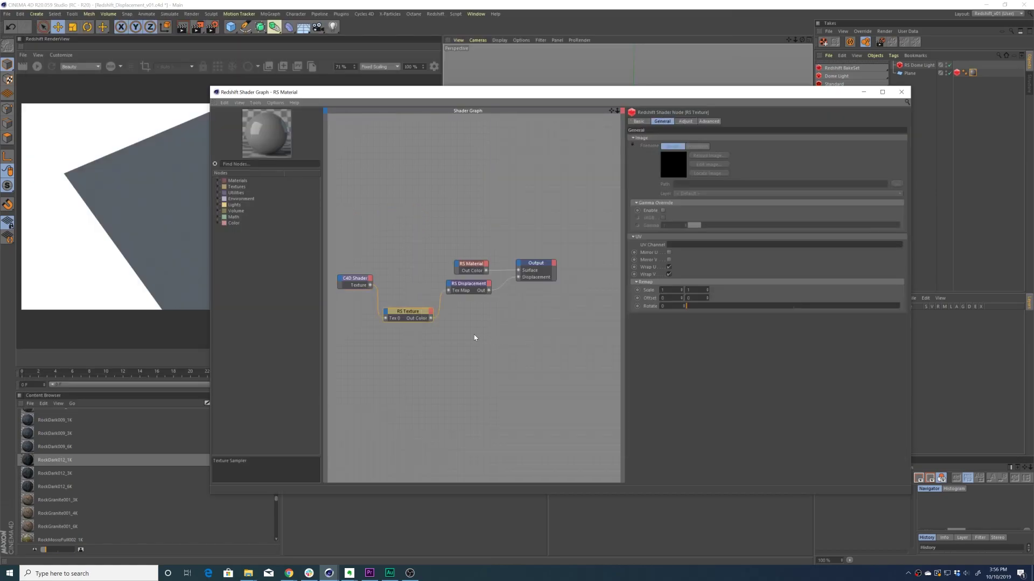
{"action": "left_click", "coordinate": [394, 254]}
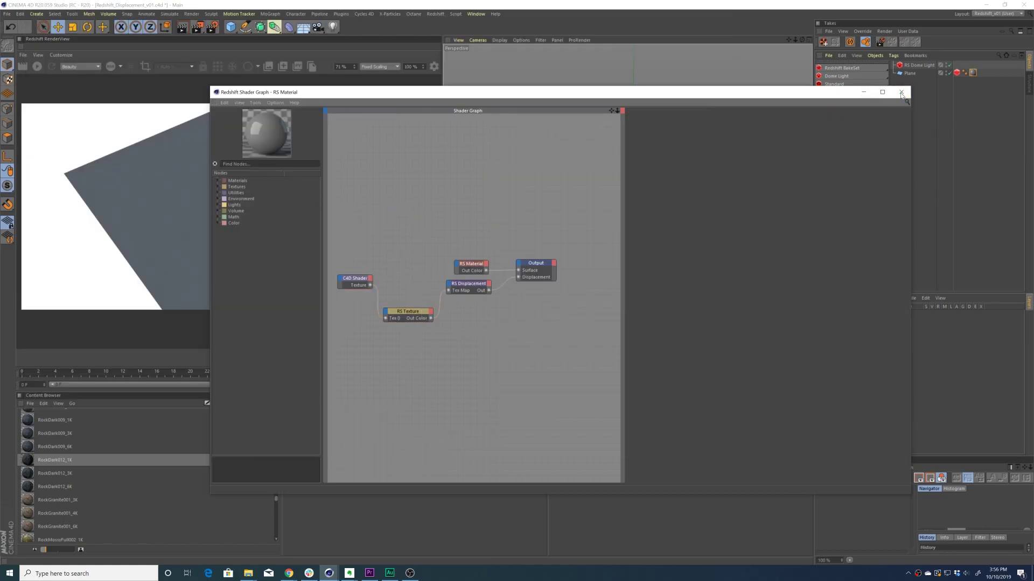
In the Plane's Redshift Object tag Geometry tab, enable Override, Tessellation and Displacement
{"action": "left_click", "coordinate": [902, 95]}
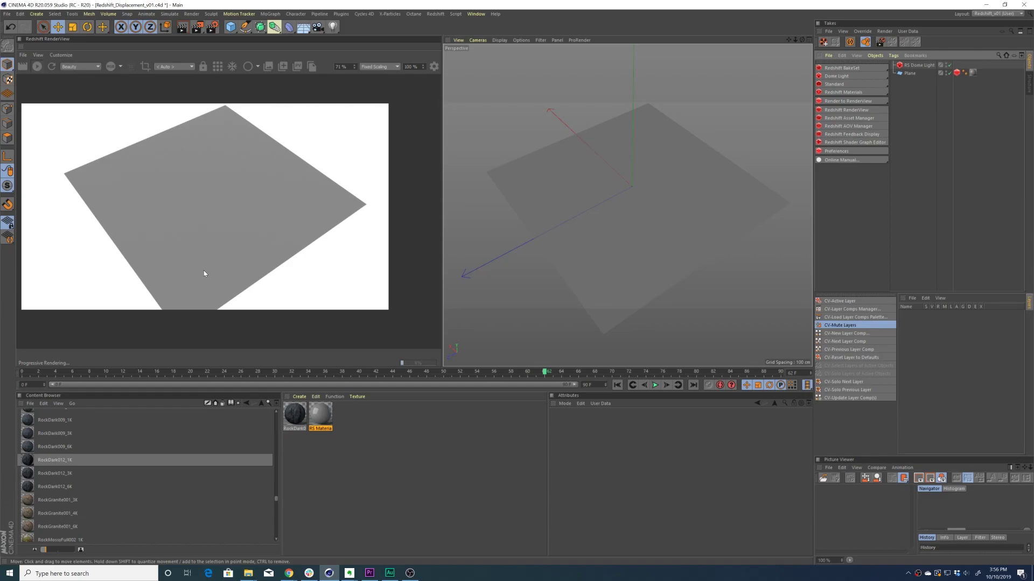
{"action": "left_click_drag", "start_coordinate": [620, 270], "coordinate": [647, 325], "text": "alt"}
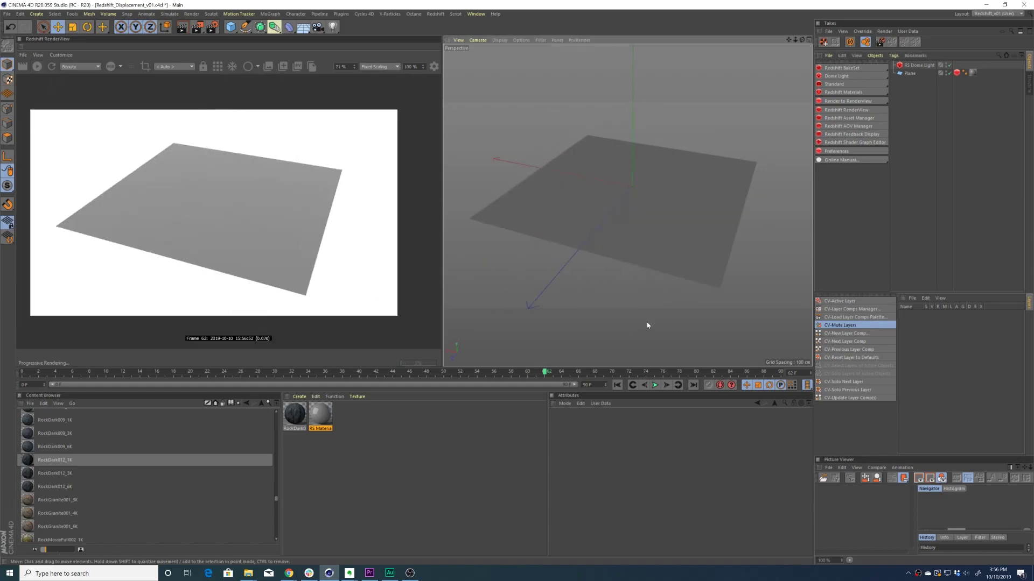
{"action": "left_click", "coordinate": [956, 74]}
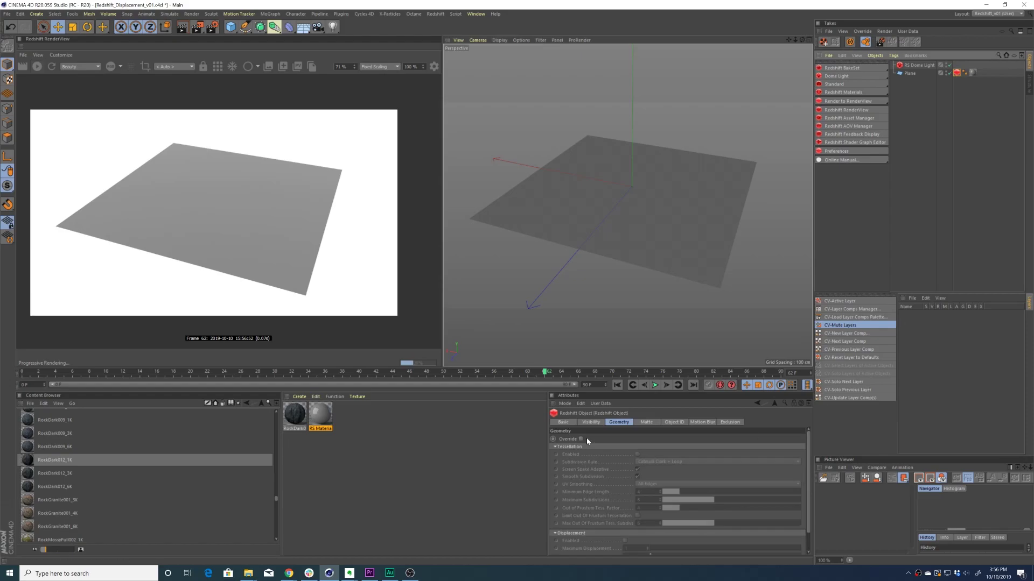
{"action": "left_click", "coordinate": [625, 429]}
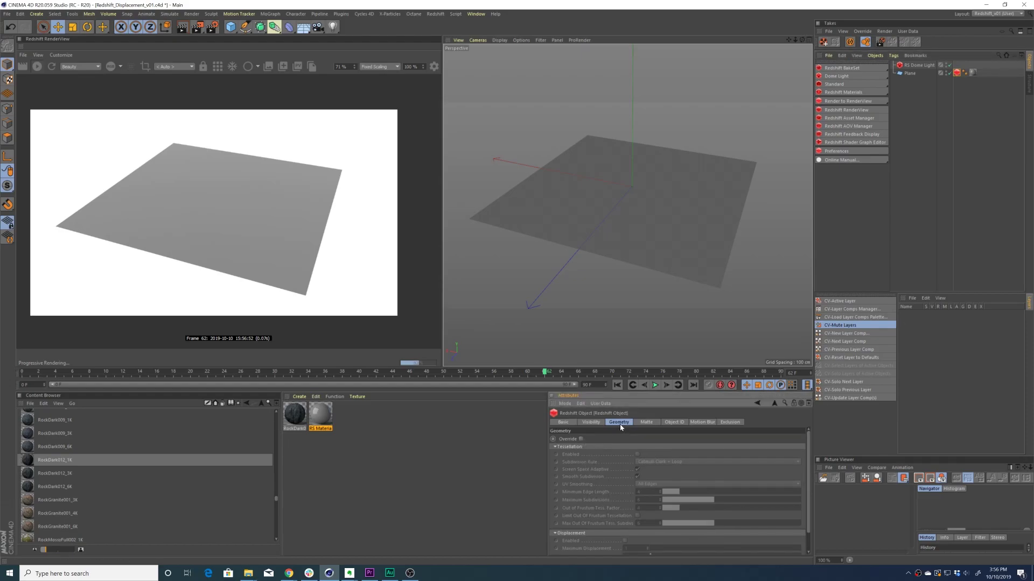
{"action": "left_click", "coordinate": [581, 439]}
{"action": "left_click", "coordinate": [637, 454]}
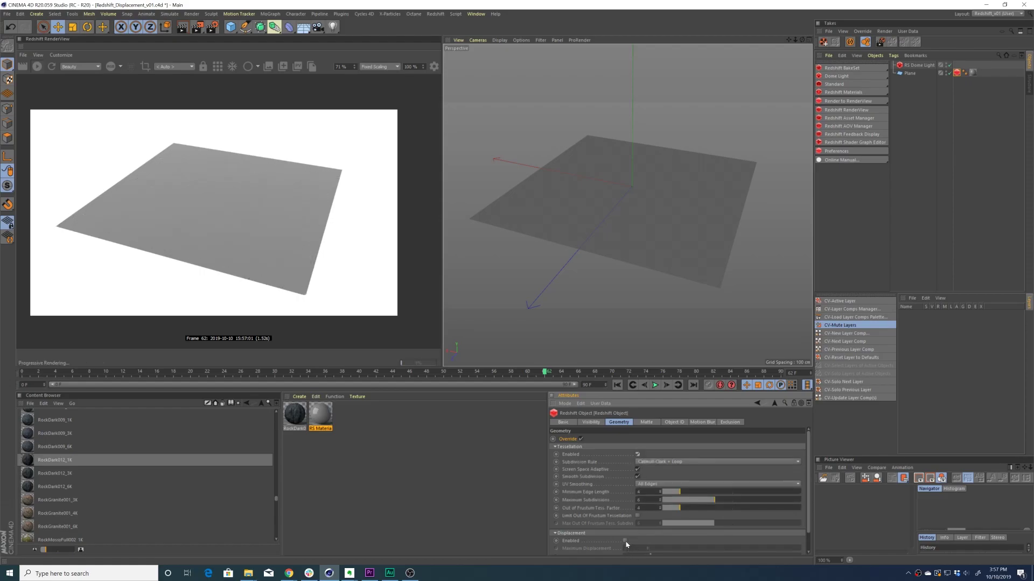
{"action": "left_click", "coordinate": [625, 541]}
{"action": "scroll", "coordinate": [588, 511], "scroll_direction": "down", "scroll_amount": 1}
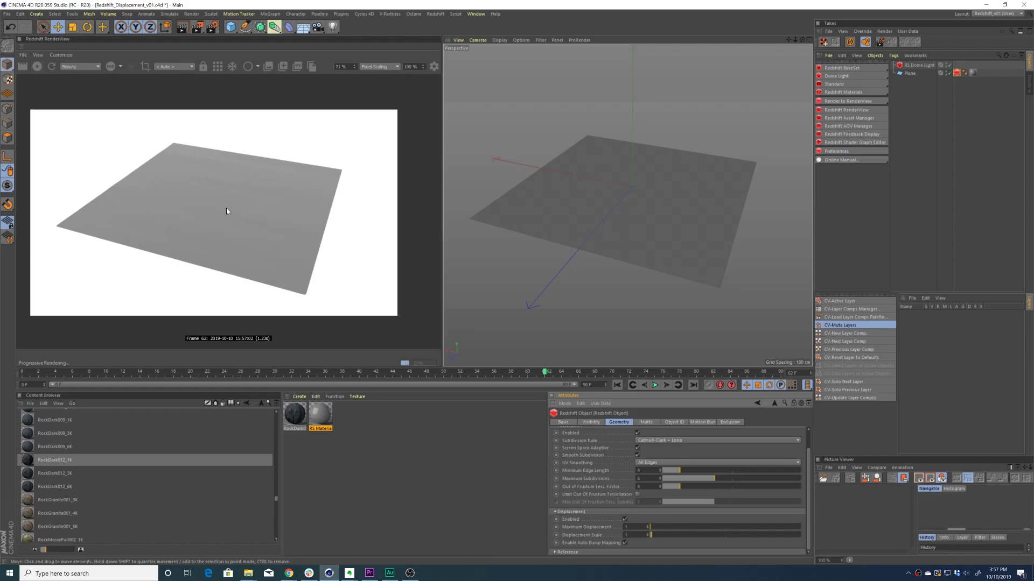
{"action": "scroll", "coordinate": [226, 211], "scroll_direction": "up", "scroll_amount": 5}
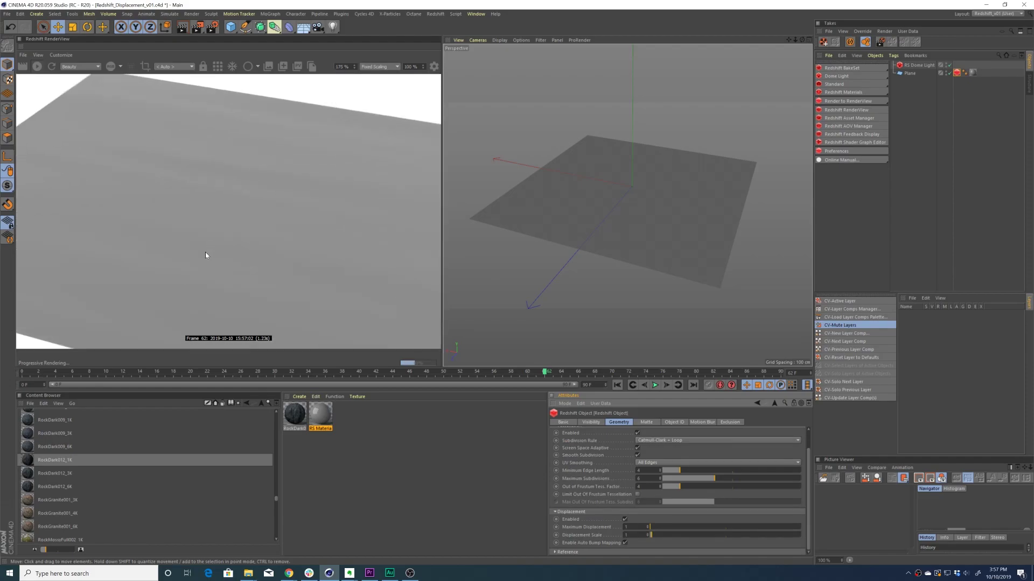
{"action": "scroll", "coordinate": [243, 184], "scroll_direction": "down", "scroll_amount": 3}
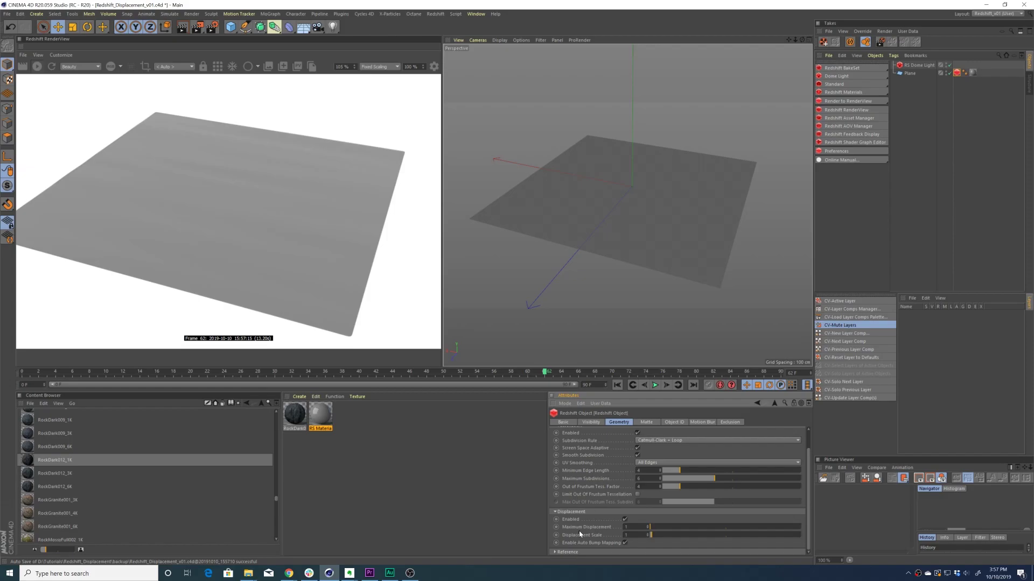
Back in Cinema 4D, commit a Displacement Scale of 0 on the Plane's Redshift Object tag
{"action": "key", "text": "alt+Tab"}
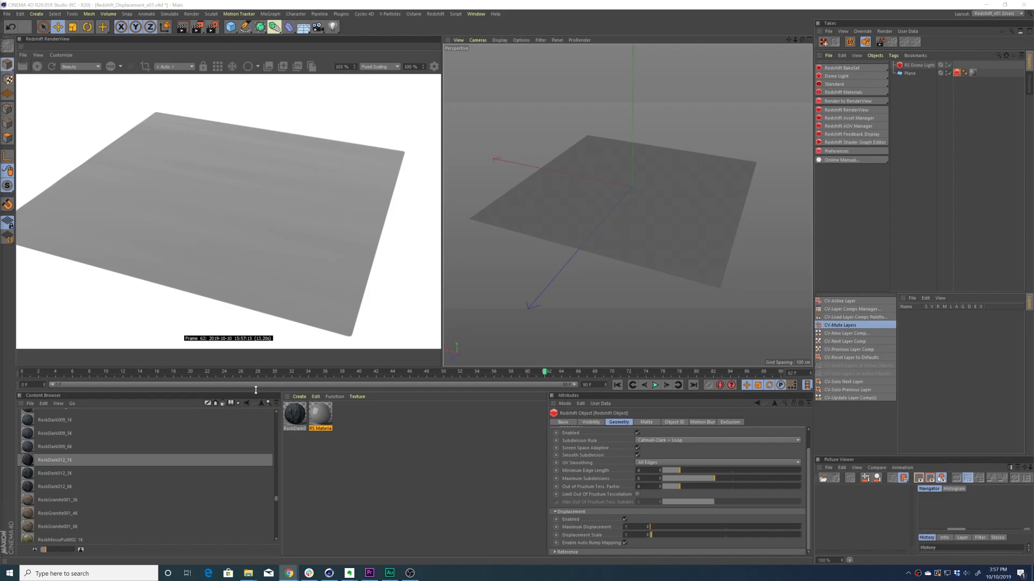
{"action": "left_click", "coordinate": [649, 549]}
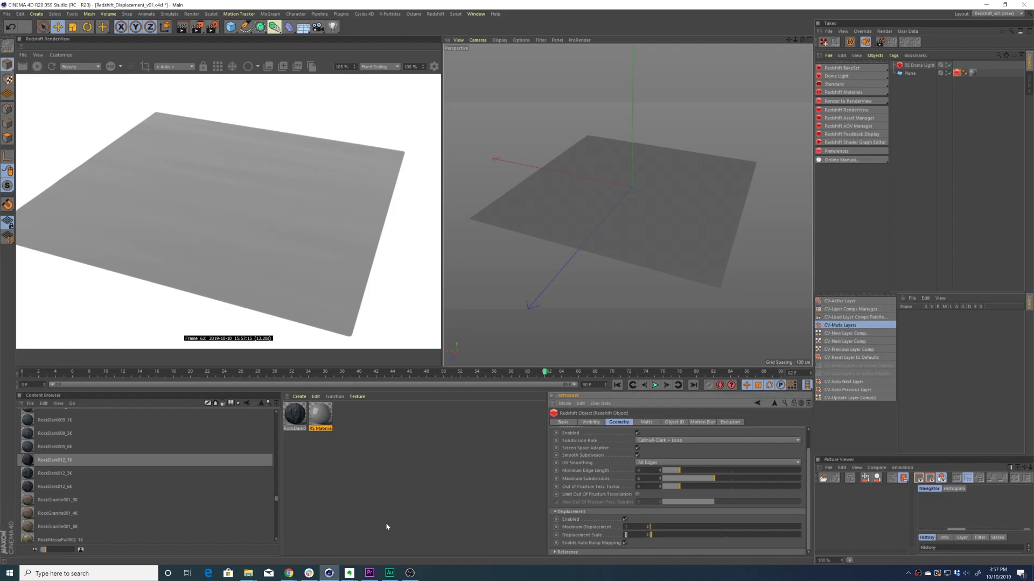
{"action": "key", "text": "Return"}
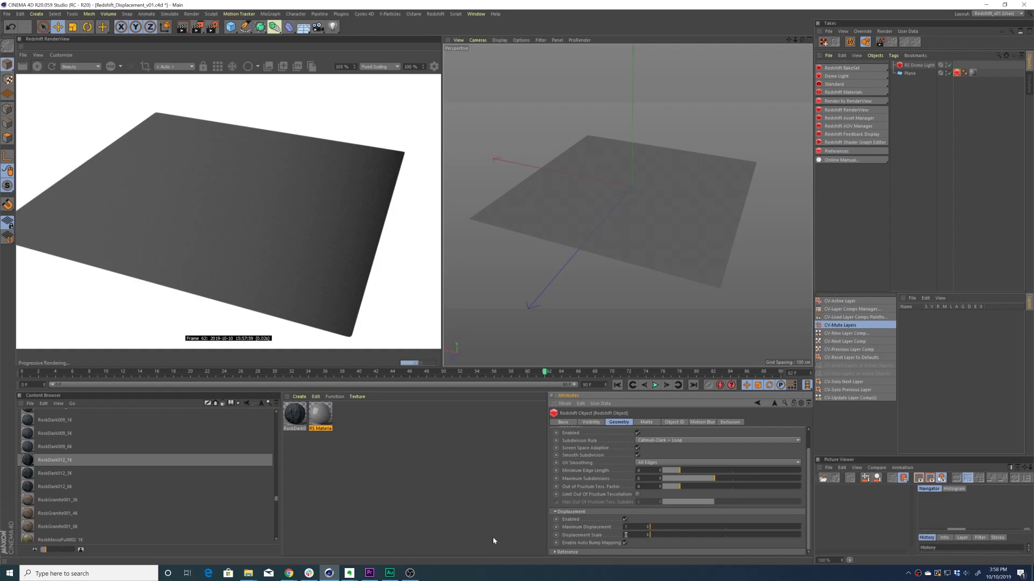
Enter 12 for both Displacement Scale and Maximum Displacement
{"action": "type", "text": "12"}
{"action": "key", "text": "Return"}
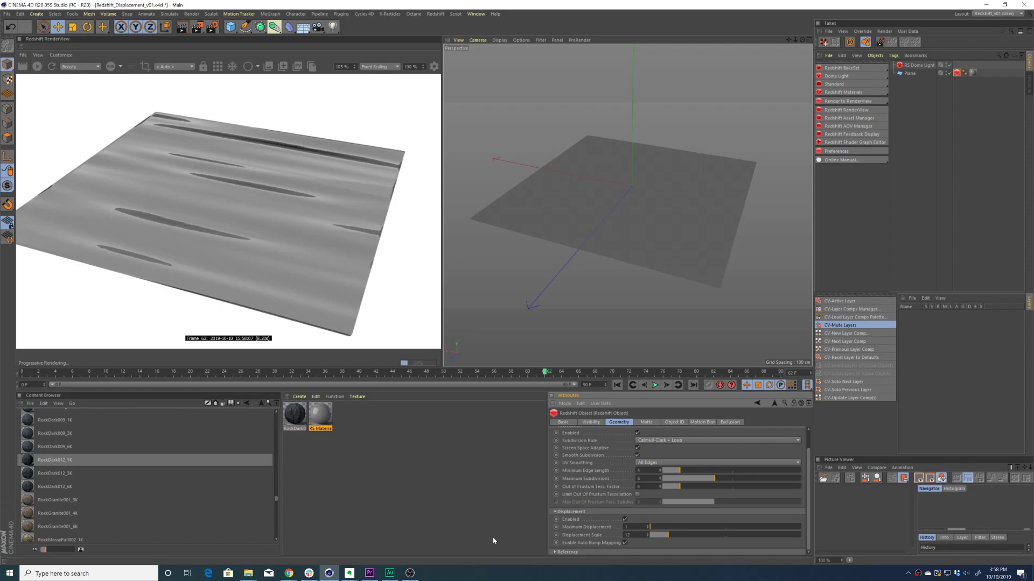
{"action": "key", "text": "shift+Tab"}
{"action": "type", "text": "2"}
{"action": "key", "text": "Return"}
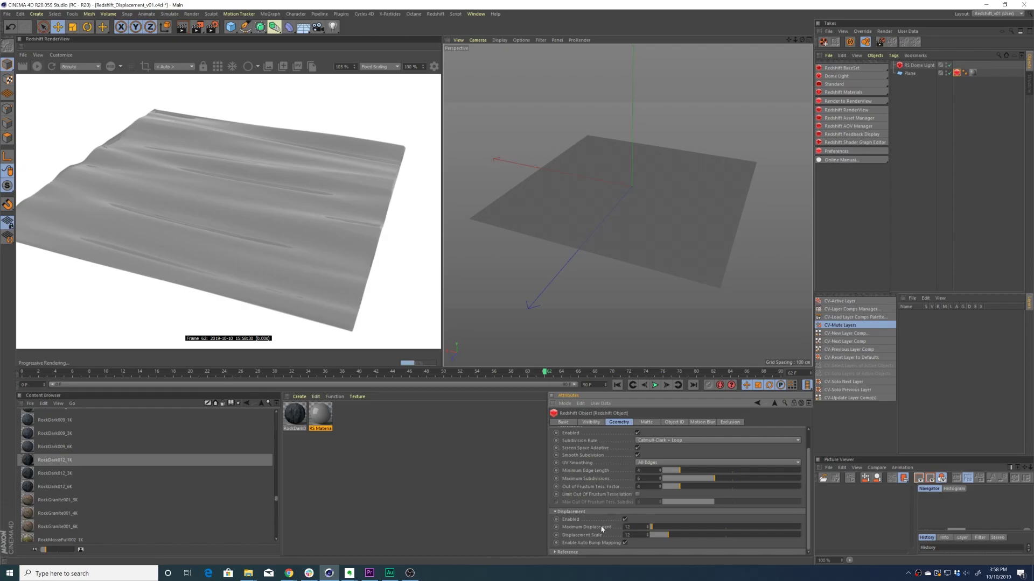
Drag the RockDark012_1K material onto the Plane
{"action": "left_click", "coordinate": [358, 512]}
{"action": "left_click", "coordinate": [302, 428]}
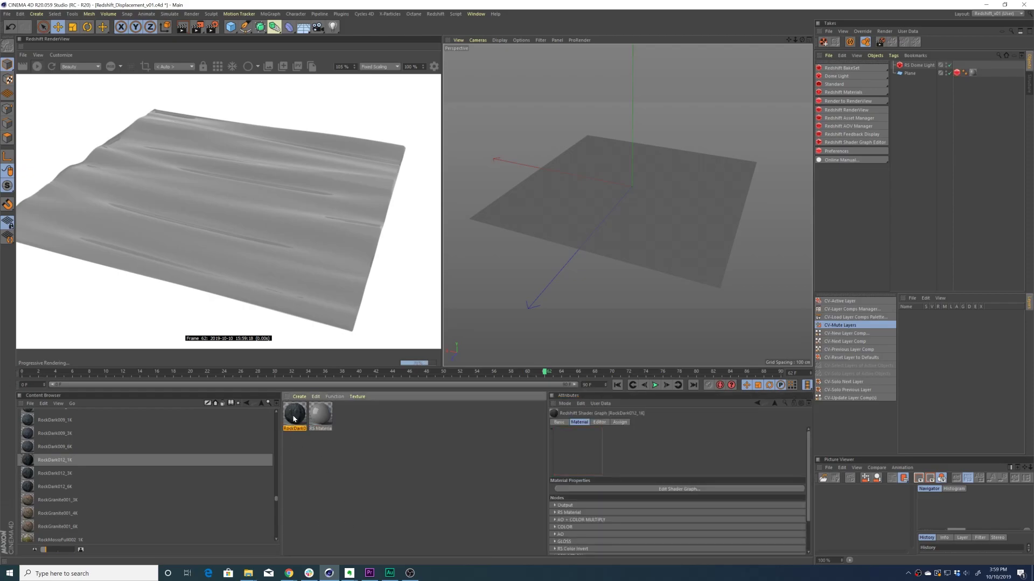
{"action": "left_click", "coordinate": [358, 463]}
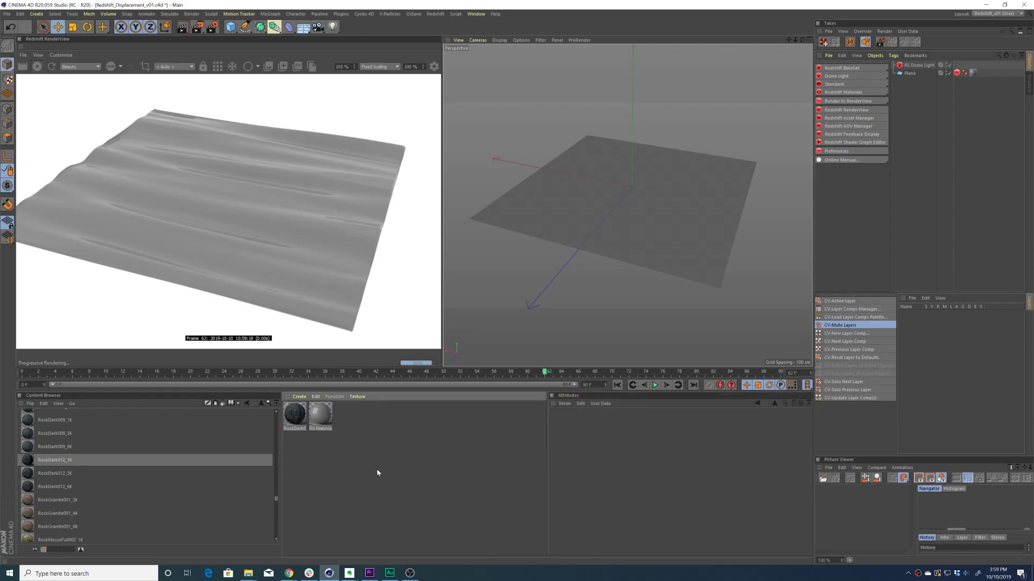
{"action": "left_click", "coordinate": [289, 423]}
{"action": "left_click_drag", "start_coordinate": [905, 216], "coordinate": [974, 75]}
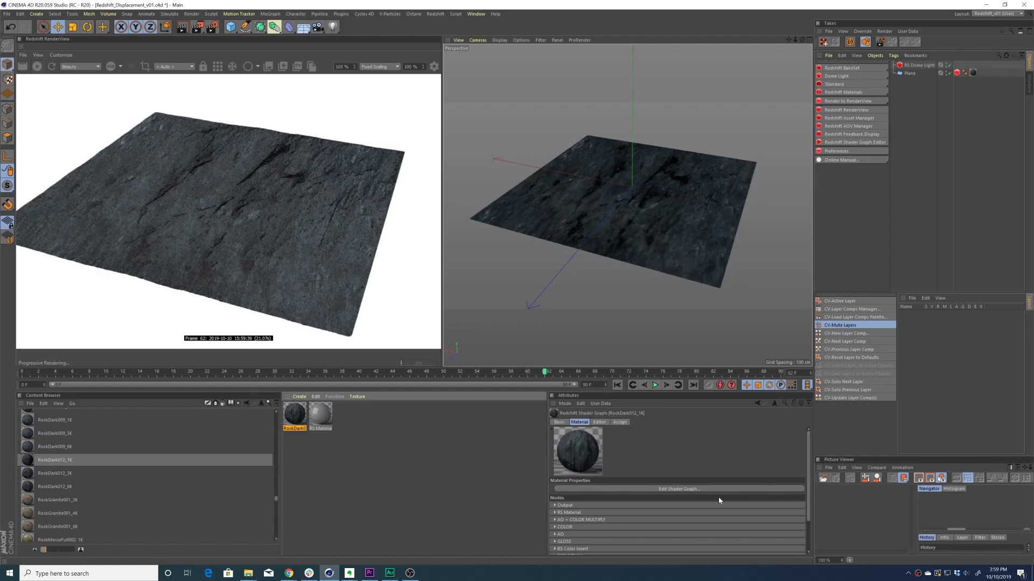
Inspect the rock material's DISPLACEMENT texture and RS Displacement nodes in its shader graph
{"action": "left_click", "coordinate": [672, 489]}
{"action": "left_click", "coordinate": [212, 225]}
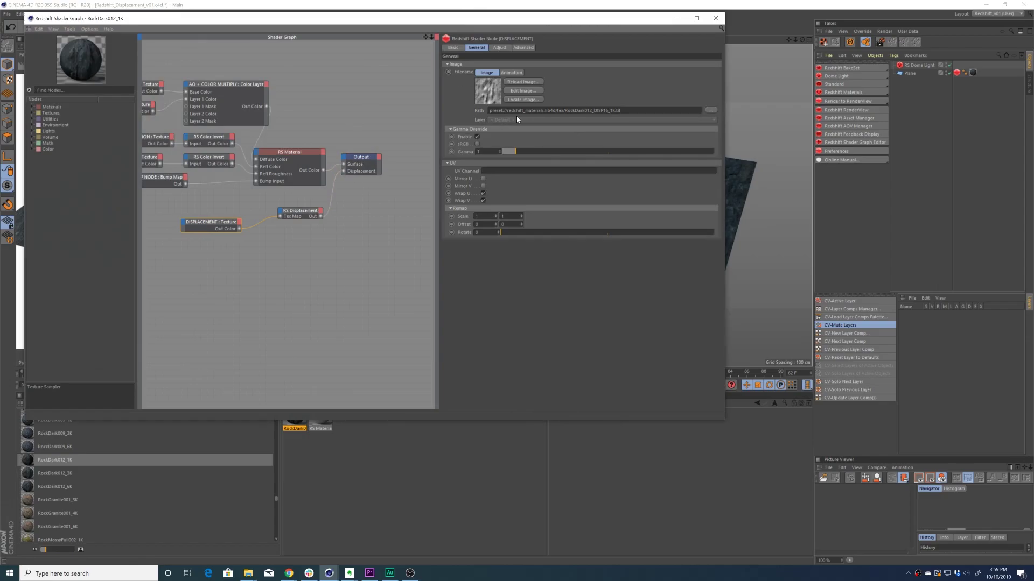
{"action": "left_click", "coordinate": [279, 214]}
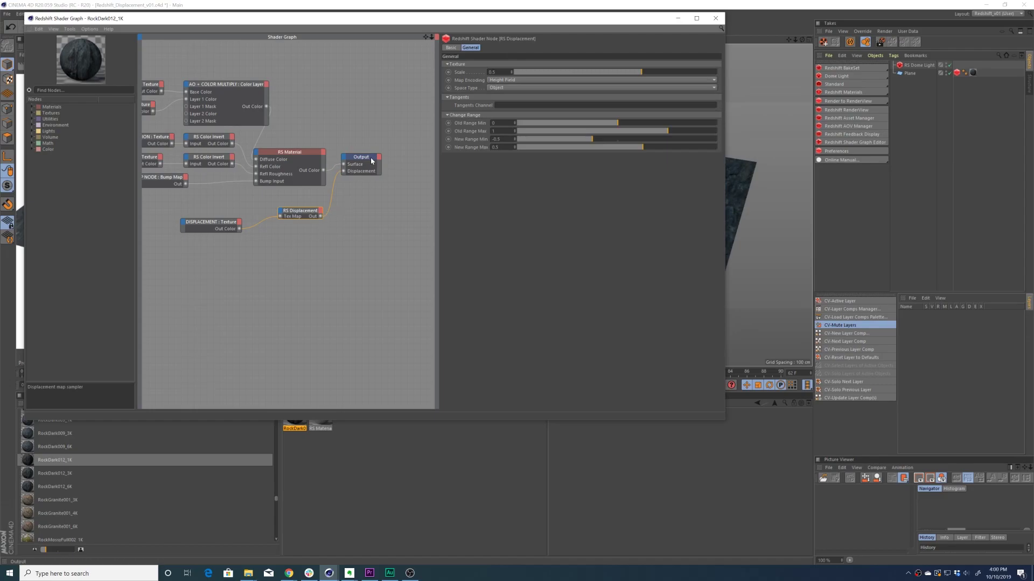
Set Maximum Displacement and Displacement Scale both to 50
{"action": "left_click", "coordinate": [715, 17]}
{"action": "scroll", "coordinate": [625, 215], "scroll_direction": "up", "scroll_amount": 3}
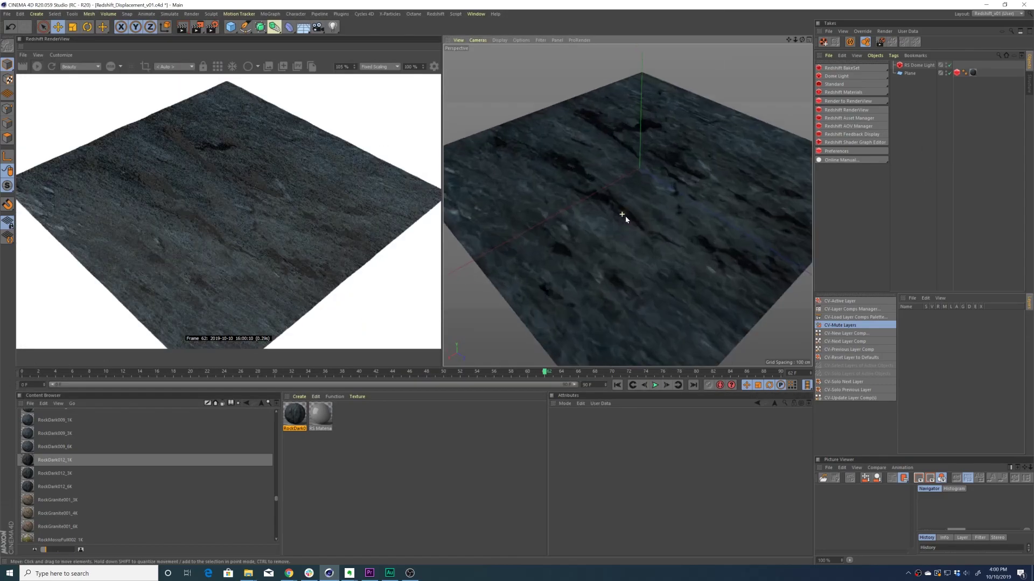
{"action": "left_click_drag", "start_coordinate": [625, 215], "coordinate": [653, 227], "text": "alt"}
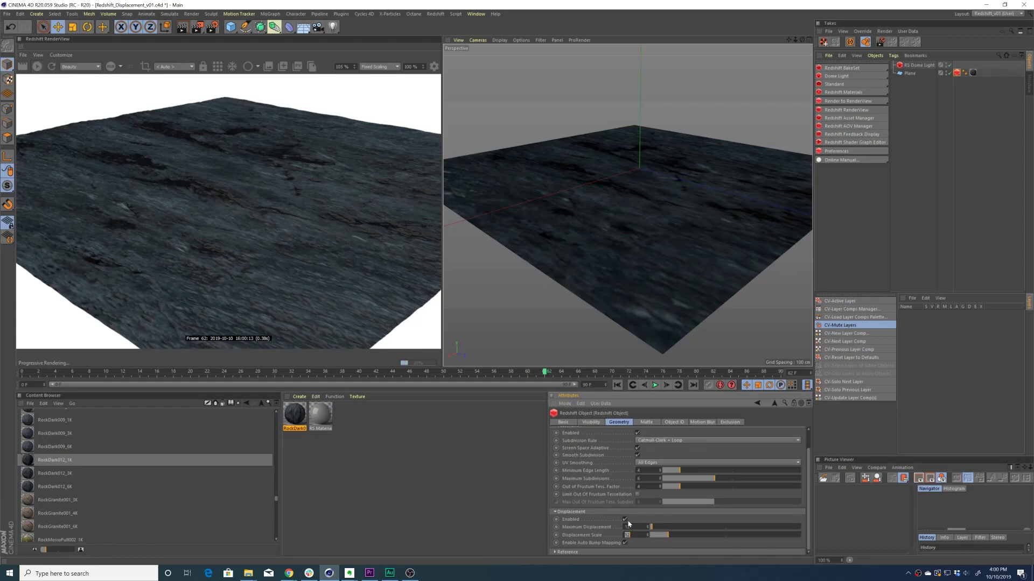
{"action": "left_click_drag", "start_coordinate": [689, 242], "coordinate": [716, 253], "text": "alt"}
{"action": "left_click", "coordinate": [630, 527]}
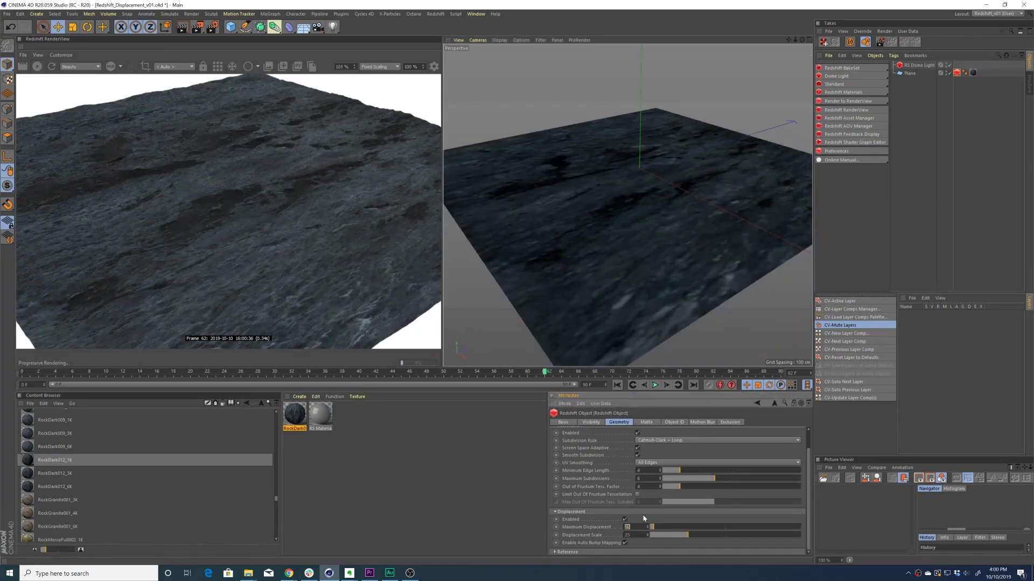
{"action": "type", "text": "50"}
{"action": "key", "text": "Return"}
{"action": "key", "text": "Tab"}
{"action": "type", "text": "50"}
{"action": "key", "text": "Return"}
Orbit around the displaced terrain, then disable Displacement to compare with the flat plane
{"action": "mouse_move", "coordinate": [683, 257]}
{"action": "left_mouse_down", "text": "alt"}
{"action": "mouse_move", "coordinate": [657, 243]}
{"action": "mouse_move", "coordinate": [665, 247]}
{"action": "left_mouse_up", "text": "alt"}
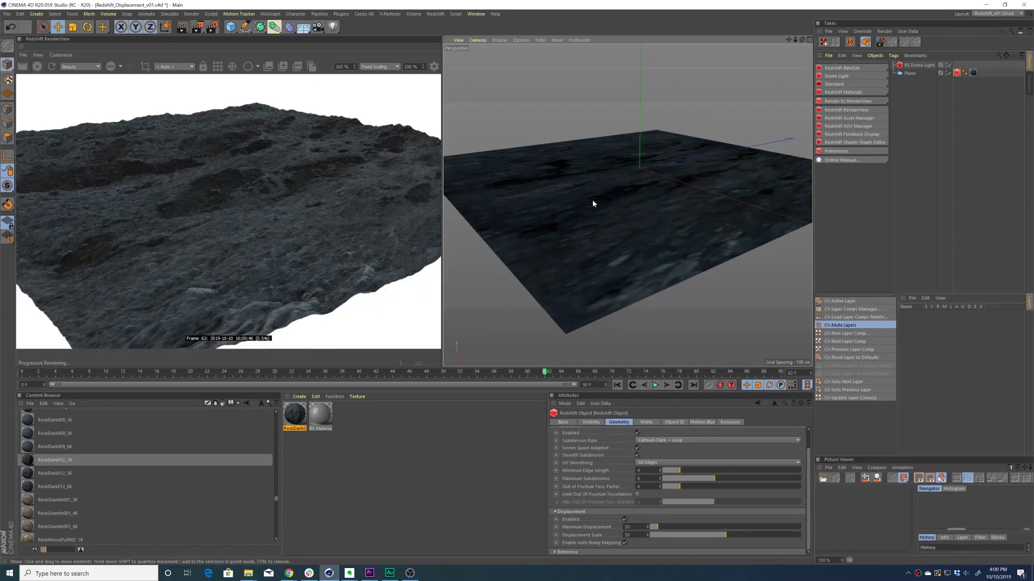
{"action": "left_click_drag", "start_coordinate": [596, 203], "coordinate": [674, 228], "text": "alt"}
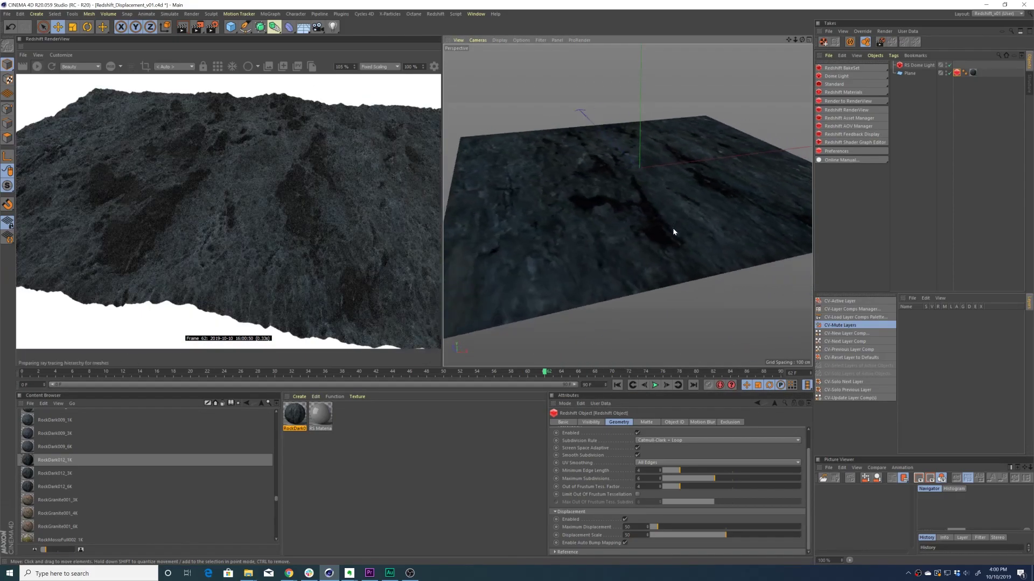
{"action": "left_click_drag", "start_coordinate": [598, 217], "coordinate": [690, 224], "text": "alt"}
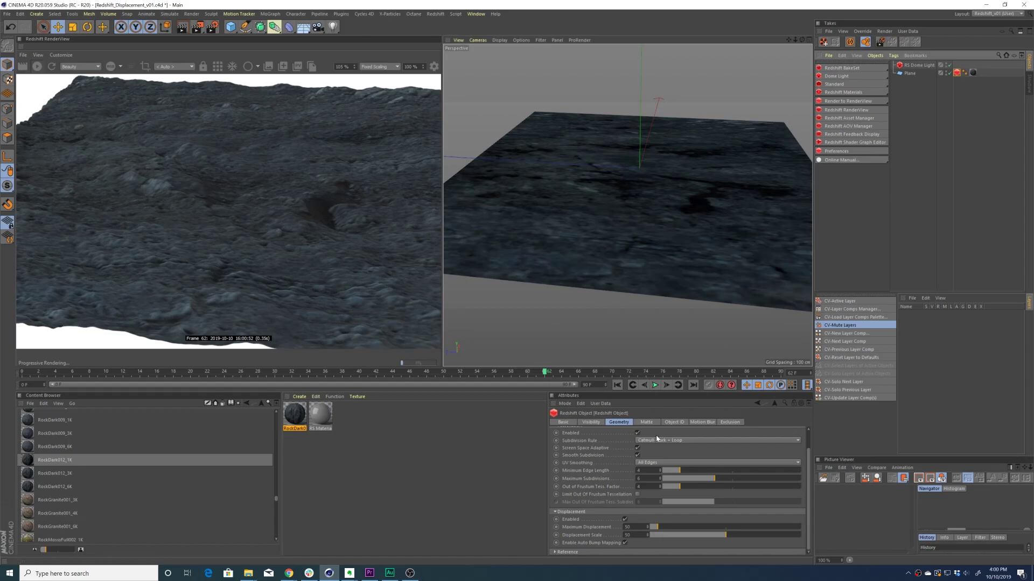
{"action": "left_click", "coordinate": [624, 520]}
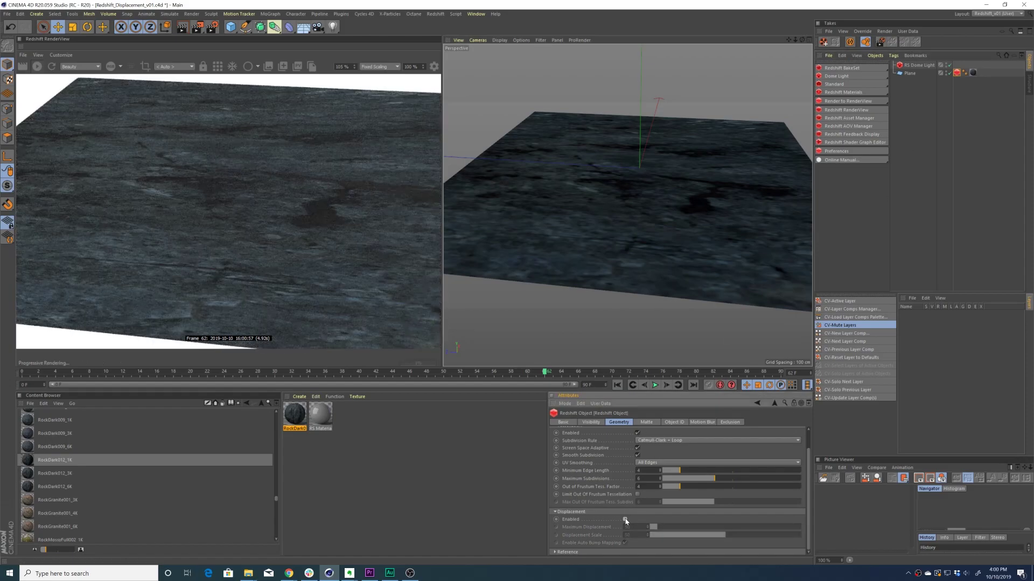
Re-enable Displacement in the Plane's Redshift Object tag Geometry settings
{"action": "left_click", "coordinate": [625, 519]}
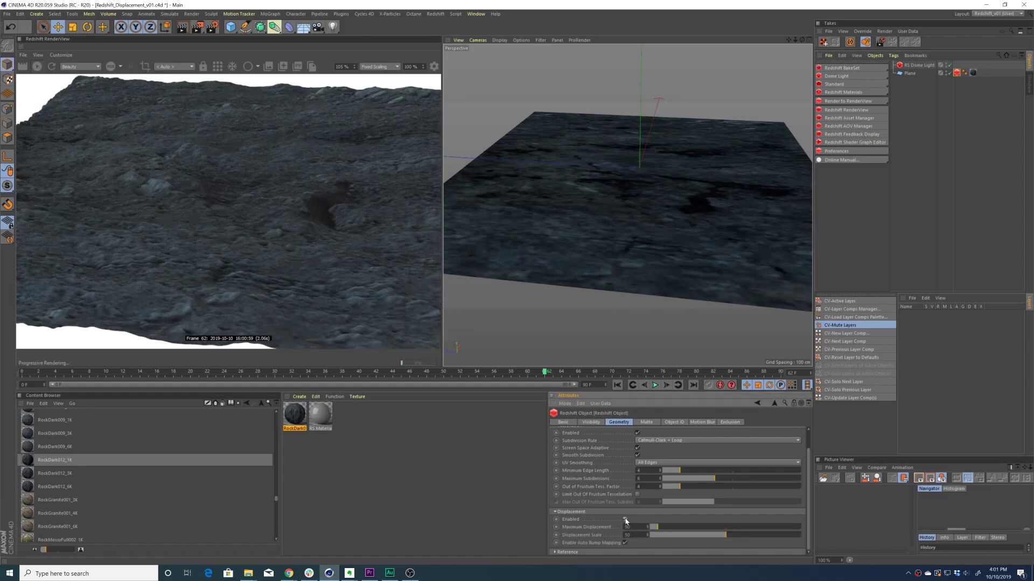